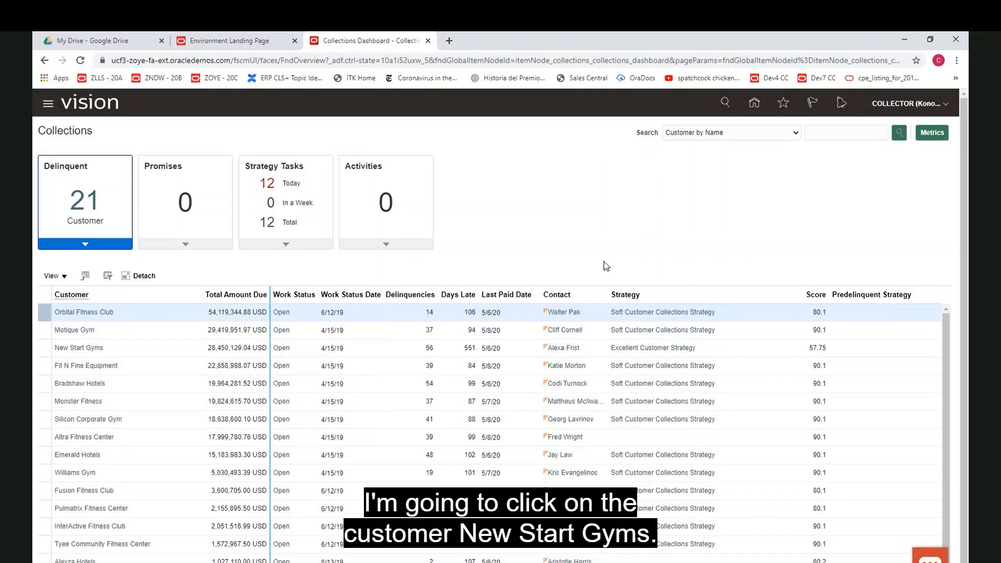
- Open the New Start Gyms transactions with the class filter on Invoice and the due date condition on Between
left_click(84, 348)
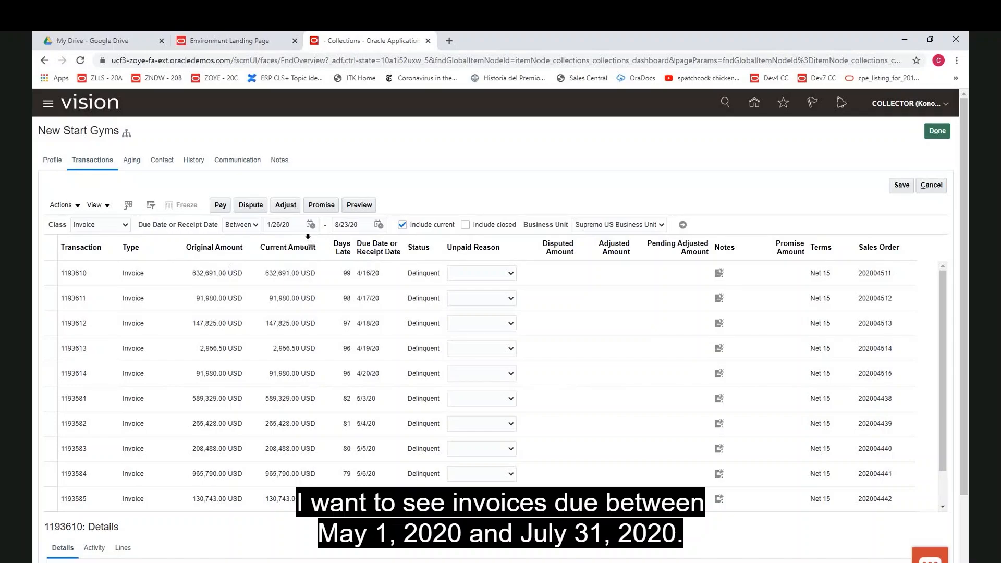
left_click(93, 226)
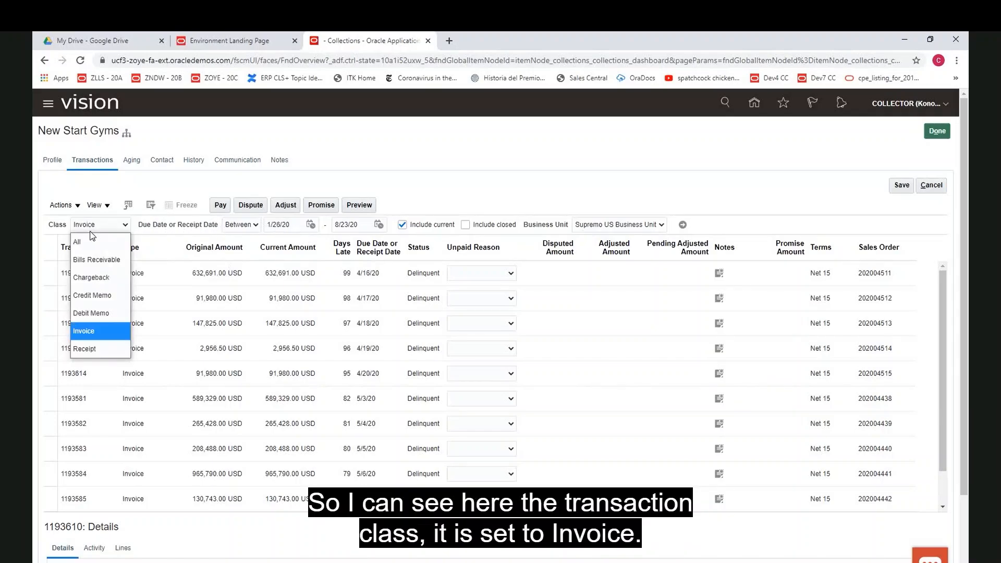
left_click(100, 334)
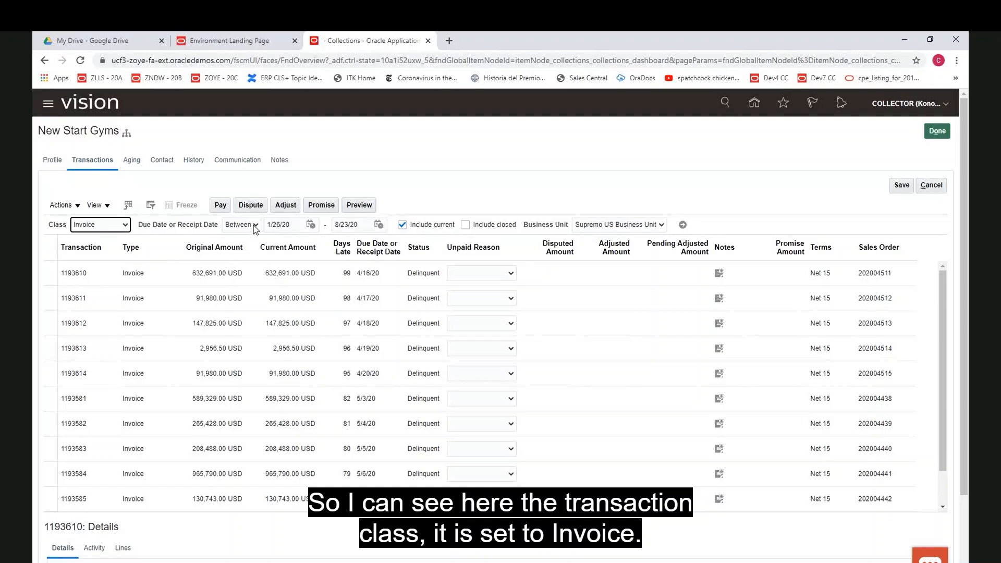
left_click(233, 226)
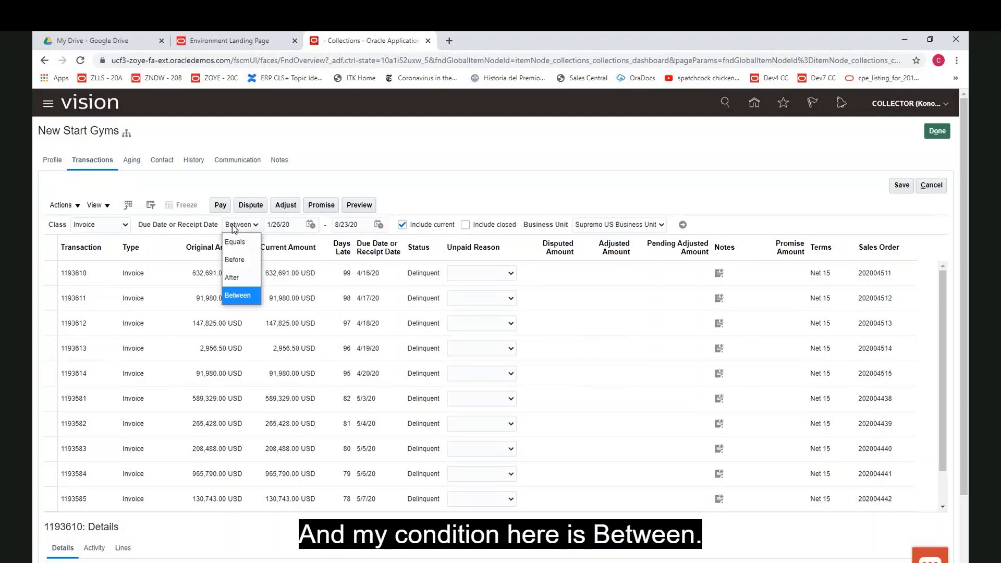
left_click(232, 226)
- Set the start of the due date range to 5/1/20
left_click(270, 225)
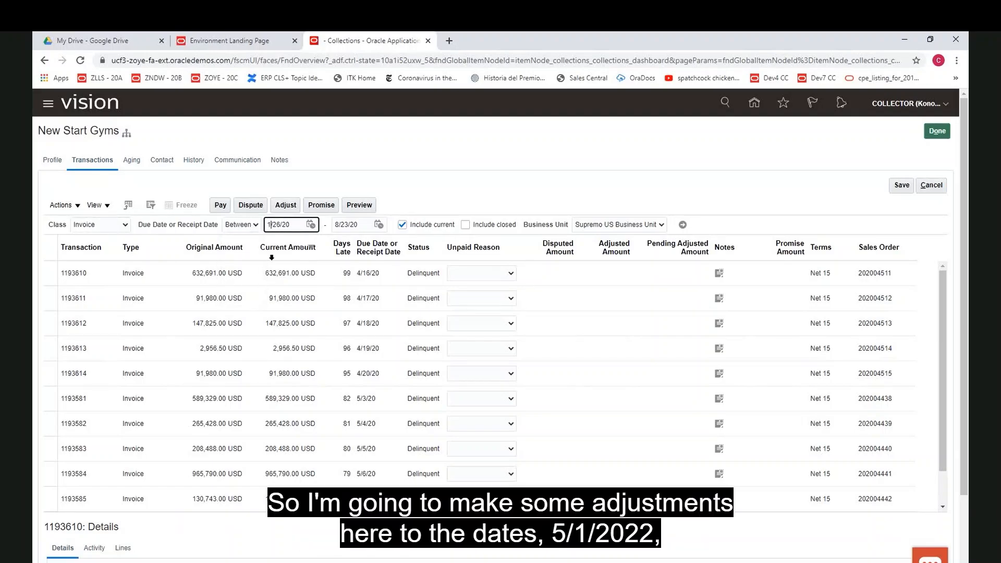
key("shift+Left")
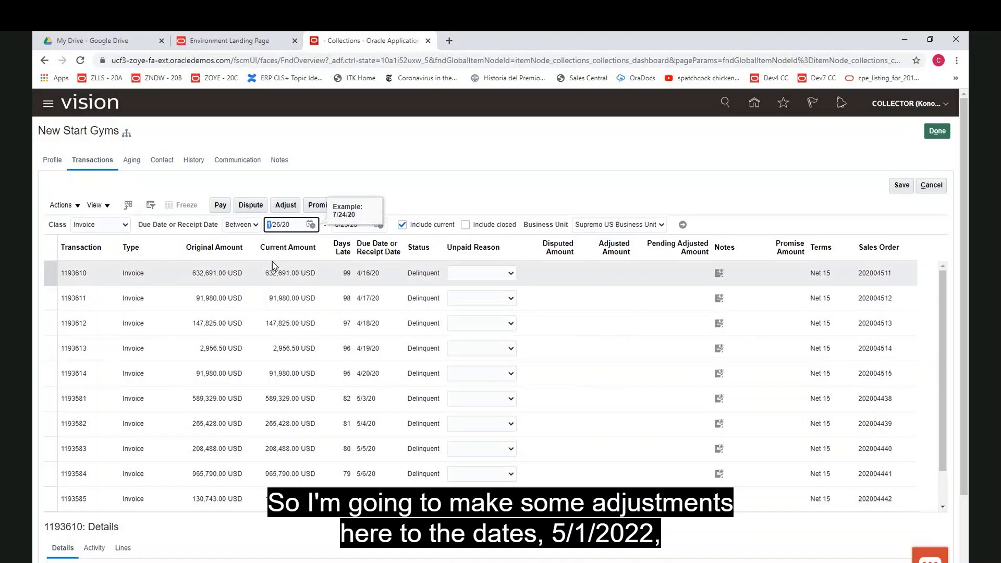
type("5")
key("Right")
key("shift+Right")
key("shift+Right")
type("1")
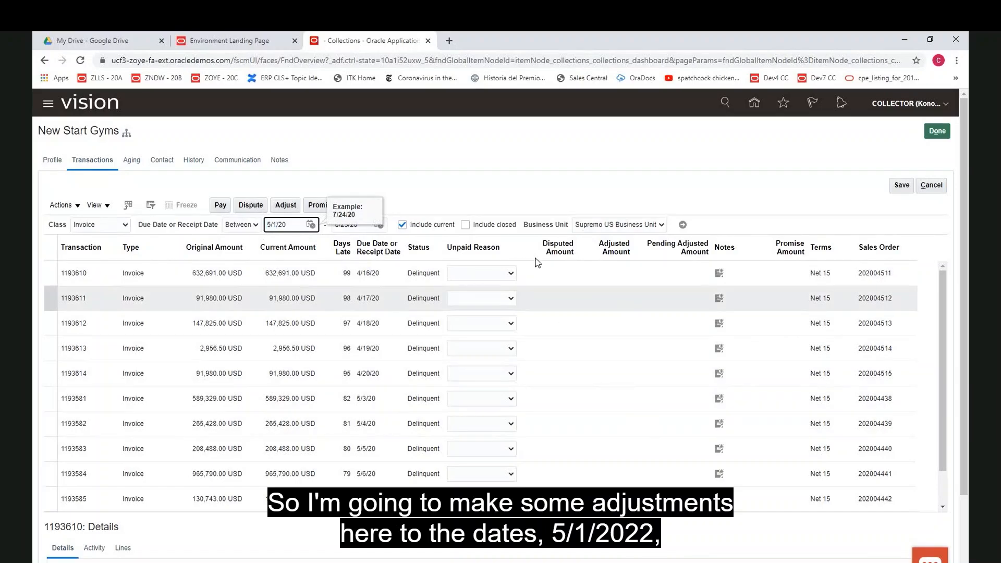
left_click(430, 171)
- Set the end of the due date range to 7/31/20 and run the search for Supremo US Business Unit
left_click(338, 226)
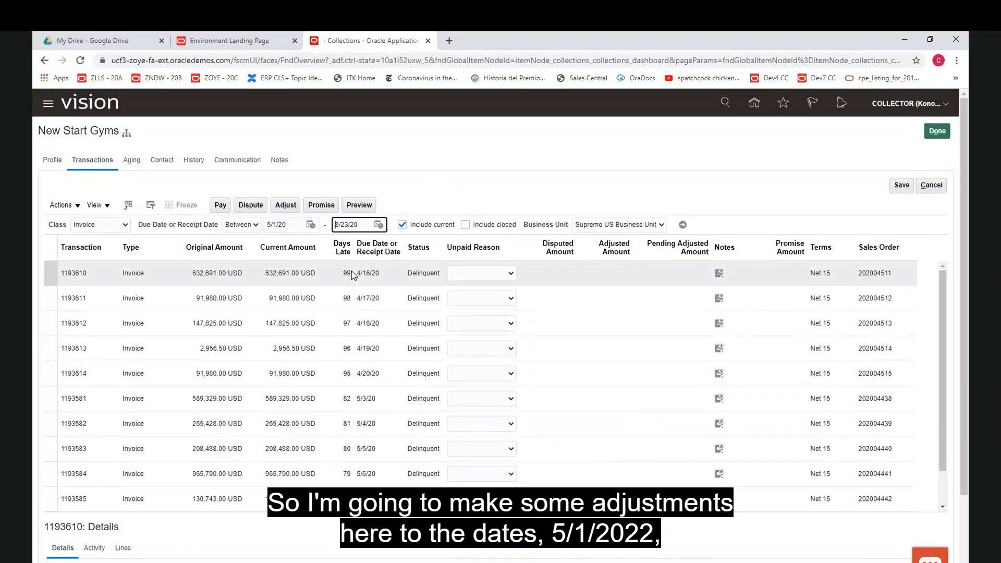
key("Right")
key("shift+Right")
key("shift+Right")
type("31")
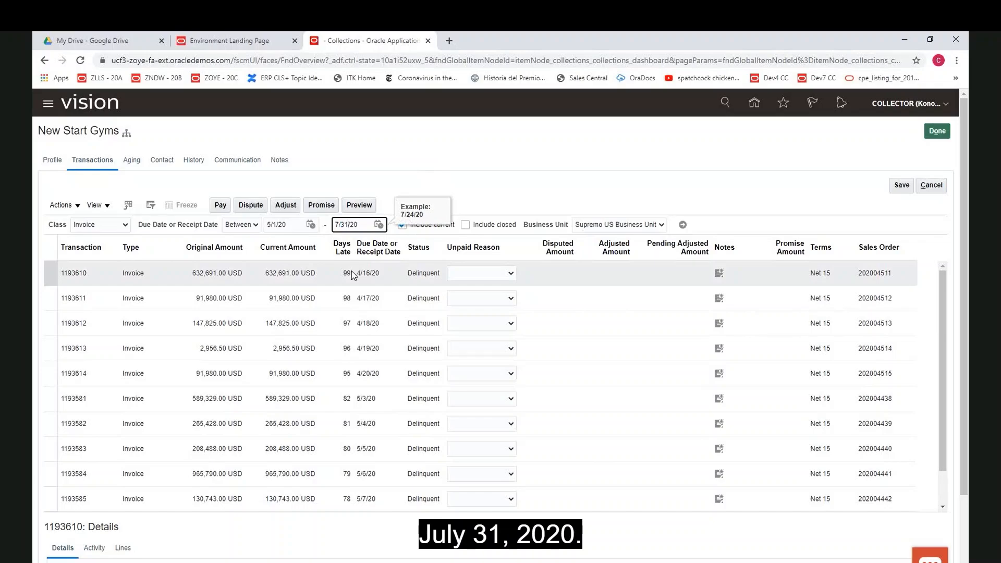
left_click(546, 202)
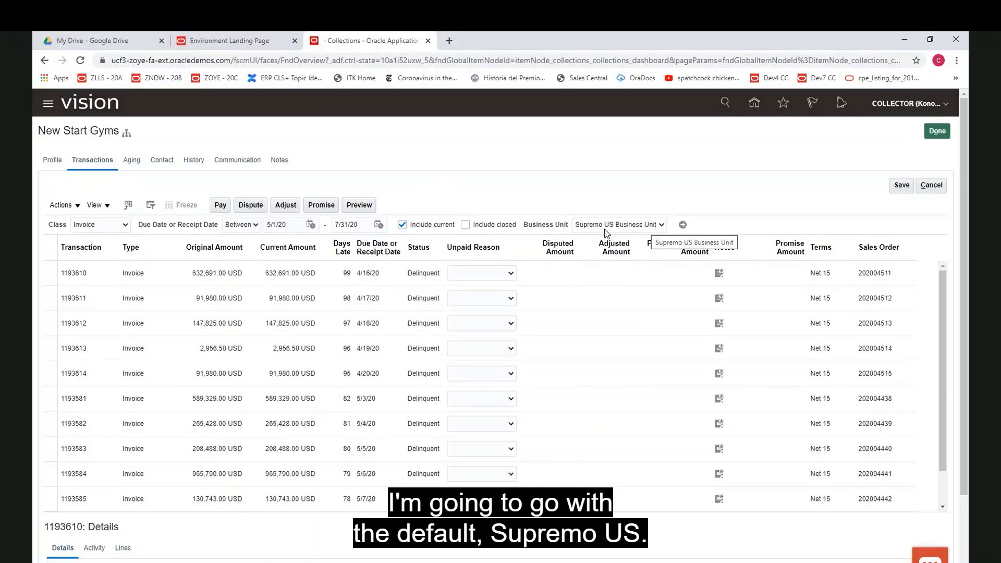
left_click(684, 227)
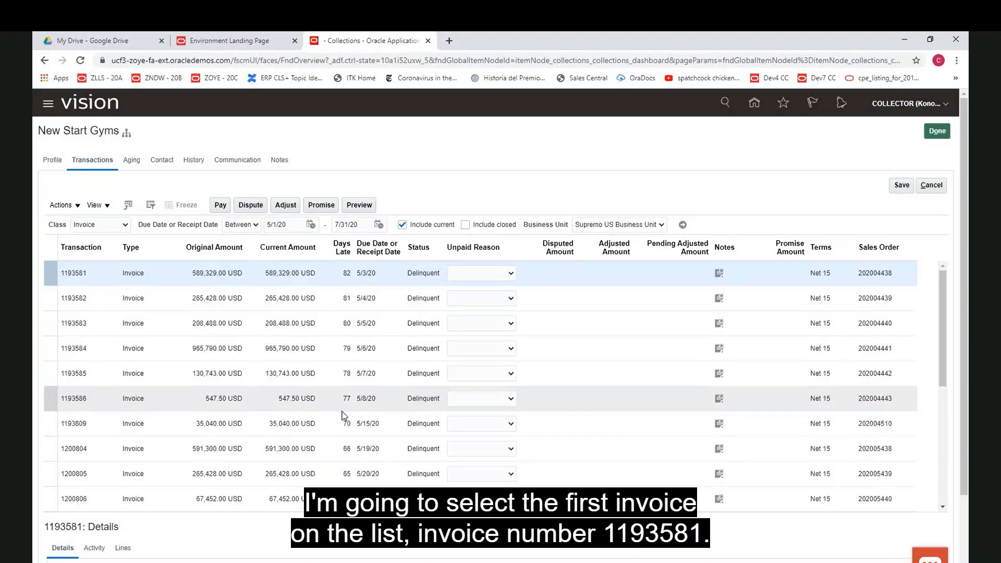
- Create a General note on the first listed invoice reading "Called customer and they agreed to pay $5000.00"
left_click(97, 273)
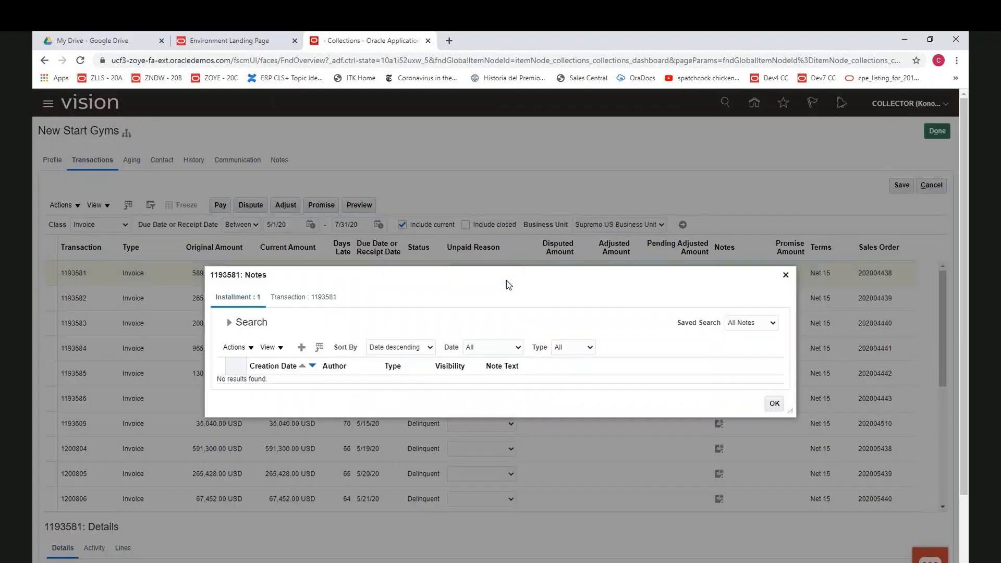
left_click(302, 348)
left_click(387, 367)
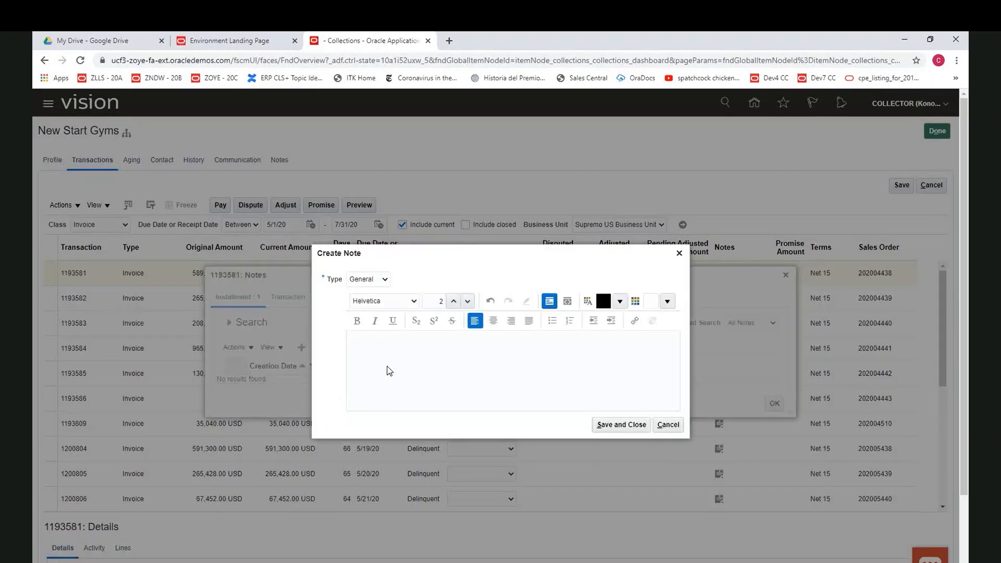
type("Called customer and they agf")
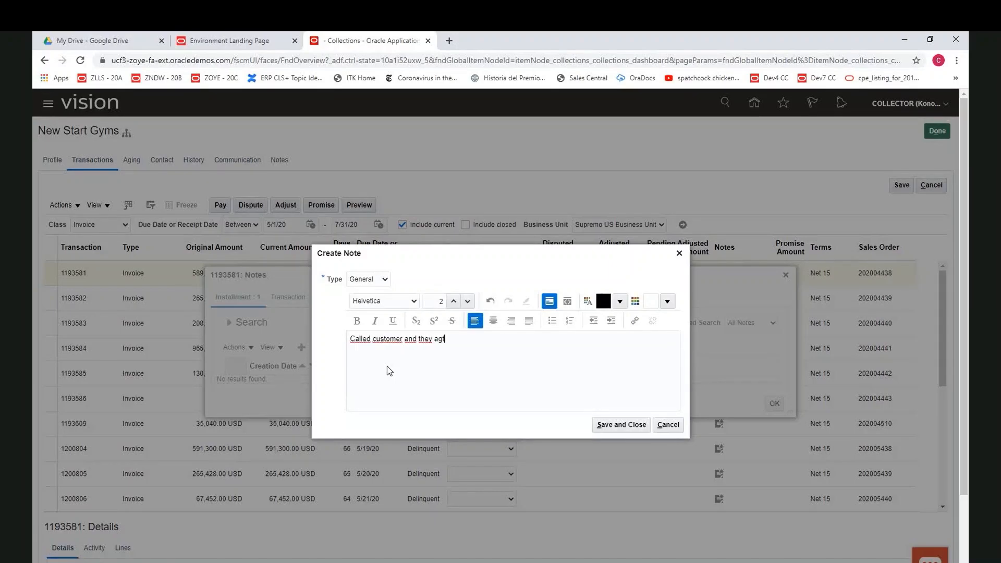
key("BackSpace")
type("rred to p")
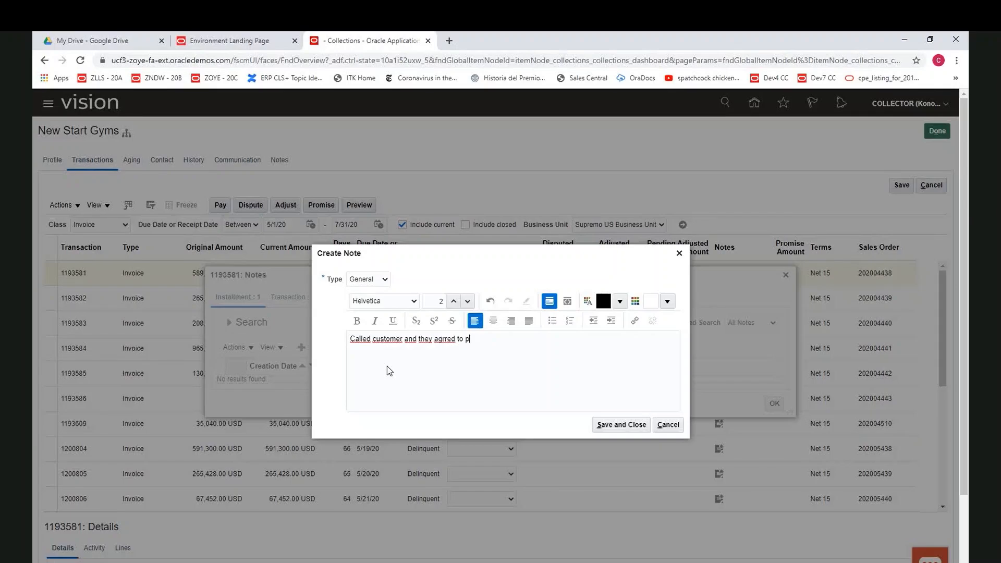
type("ay $5000")
key("BackSpace")
type(".00")
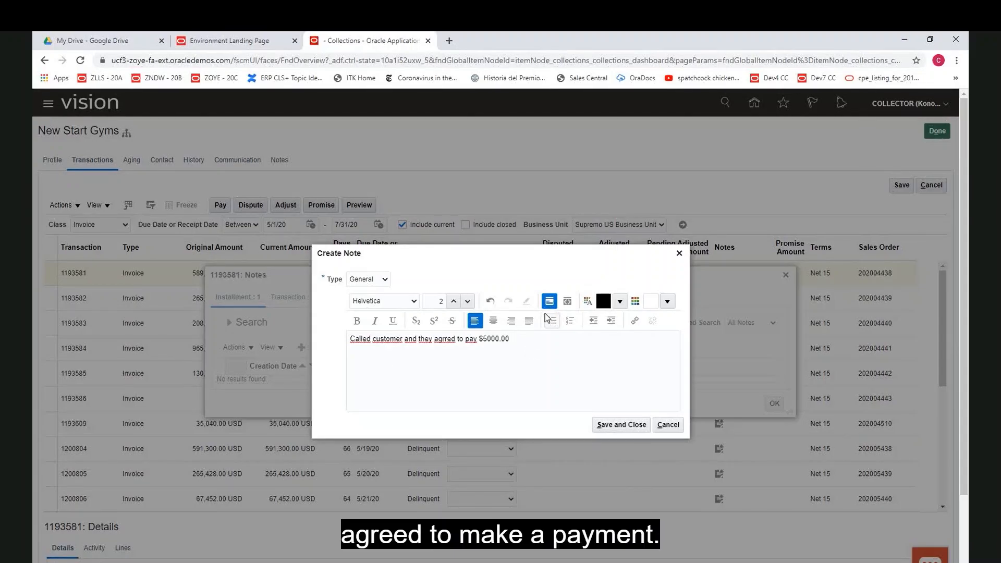
- Correct the spelling of "agreed" in the note, save it and close the invoice's notes
left_click(449, 340)
key("BackSpace")
type("e")
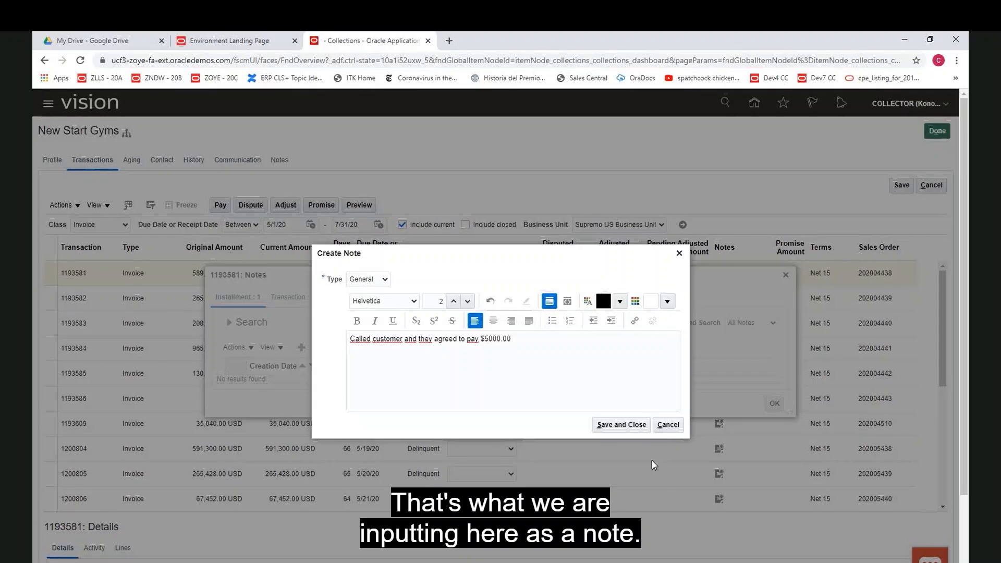
left_click(620, 425)
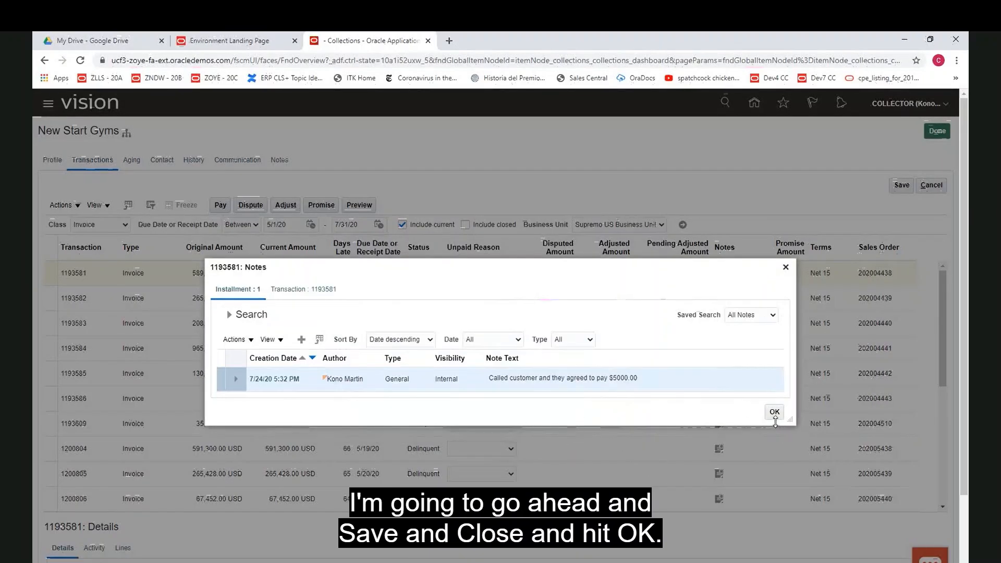
left_click(774, 412)
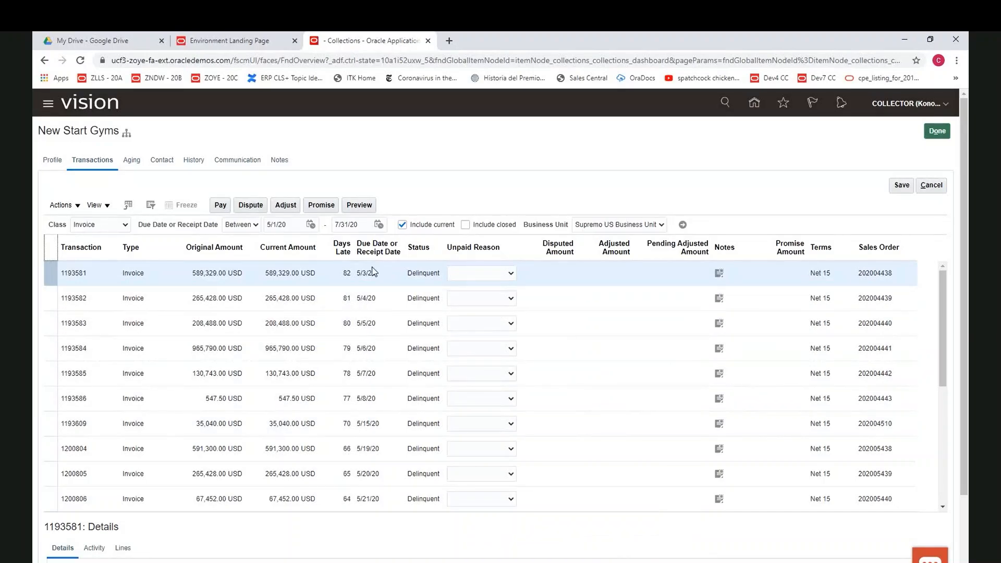
- Start a payment for the first invoice using Electronic Funds Transfer and the Seattle site
left_click(227, 208)
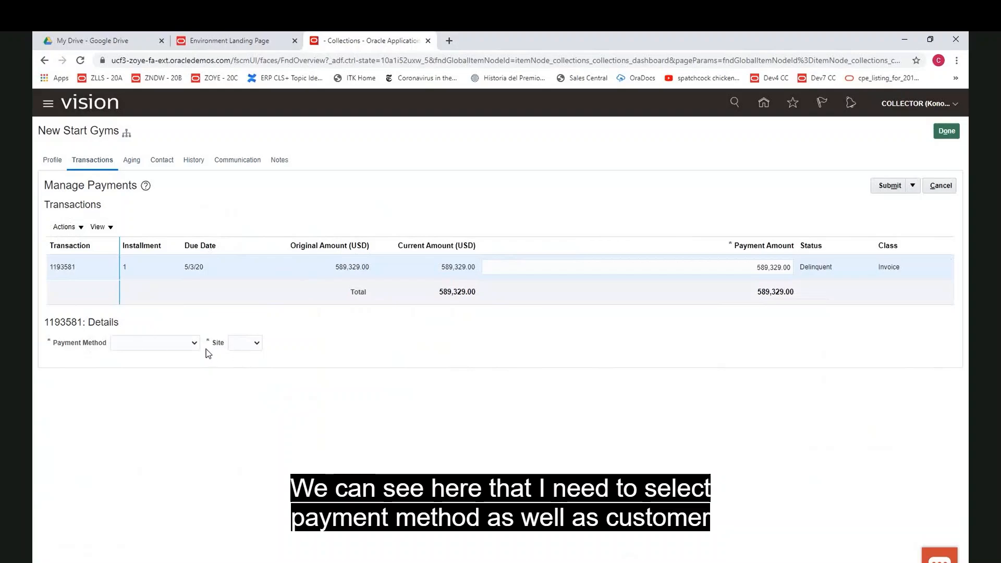
left_click(185, 342)
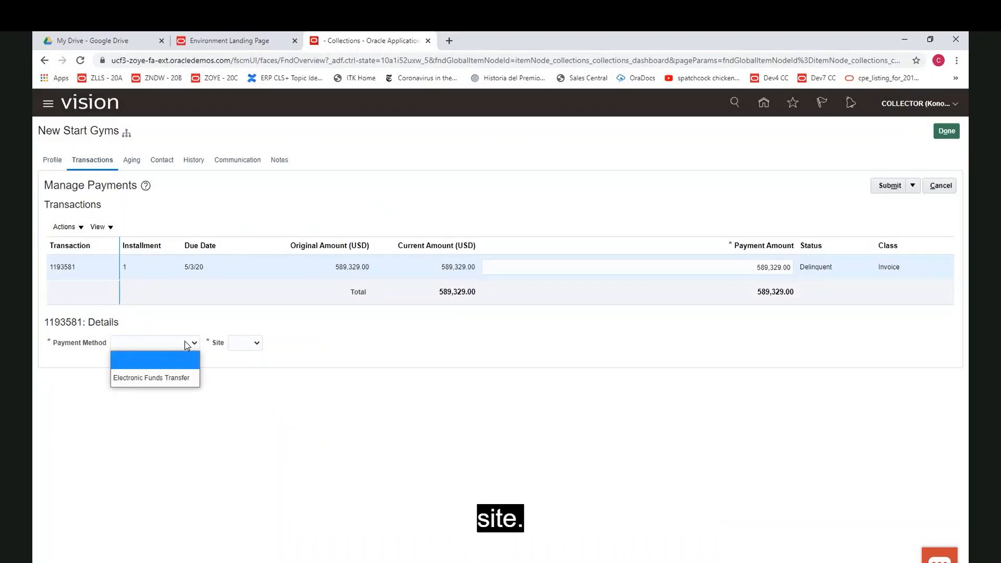
left_click(146, 377)
left_click(256, 344)
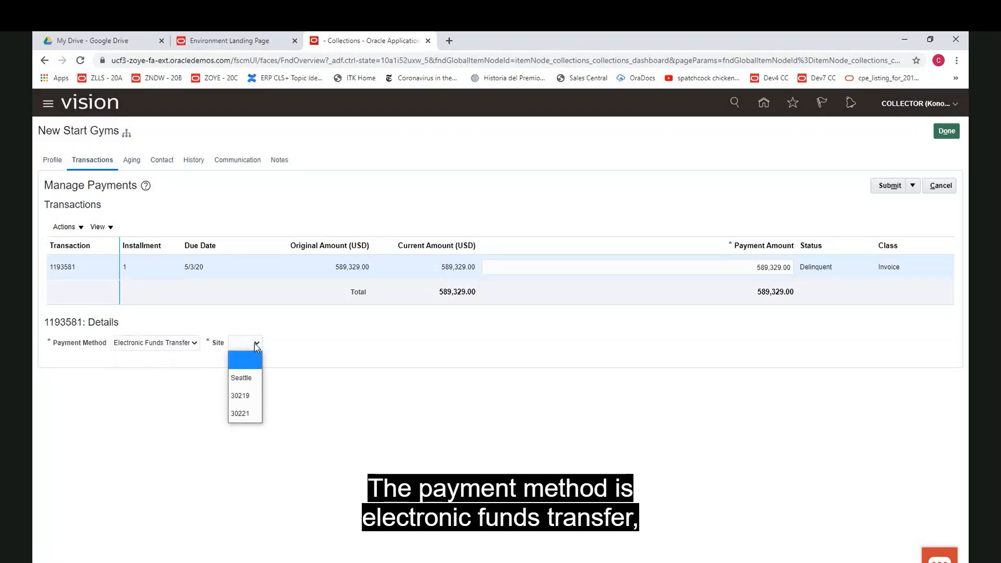
left_click(247, 380)
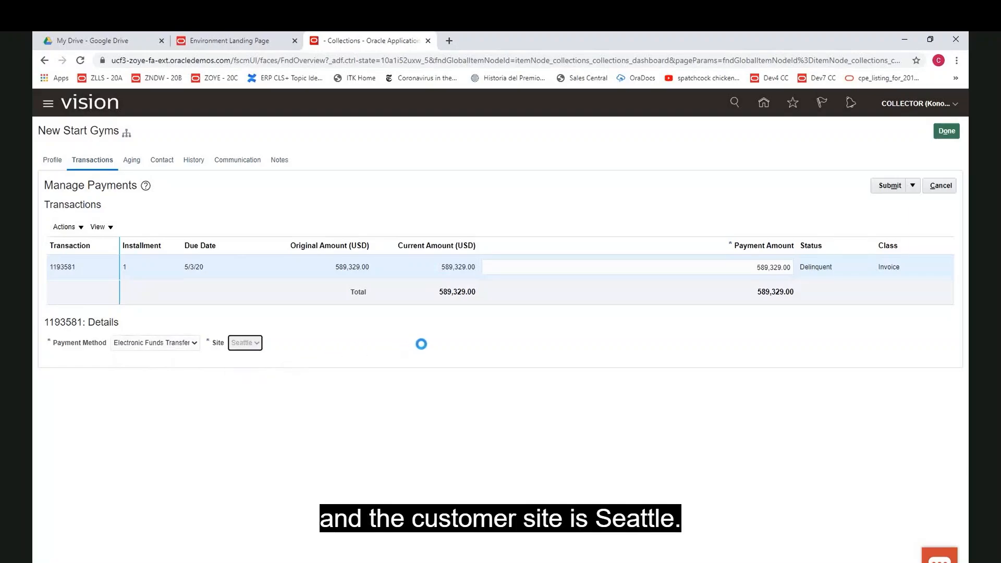
- Set the payment amount to 5000.00, submit the payment and dismiss the receipt message
left_click(742, 271)
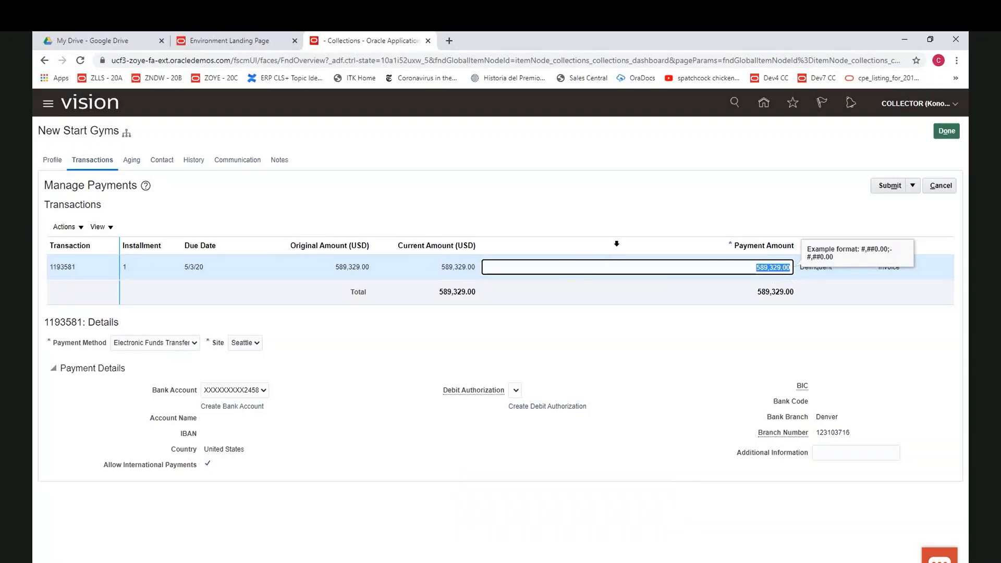
type("5000.00")
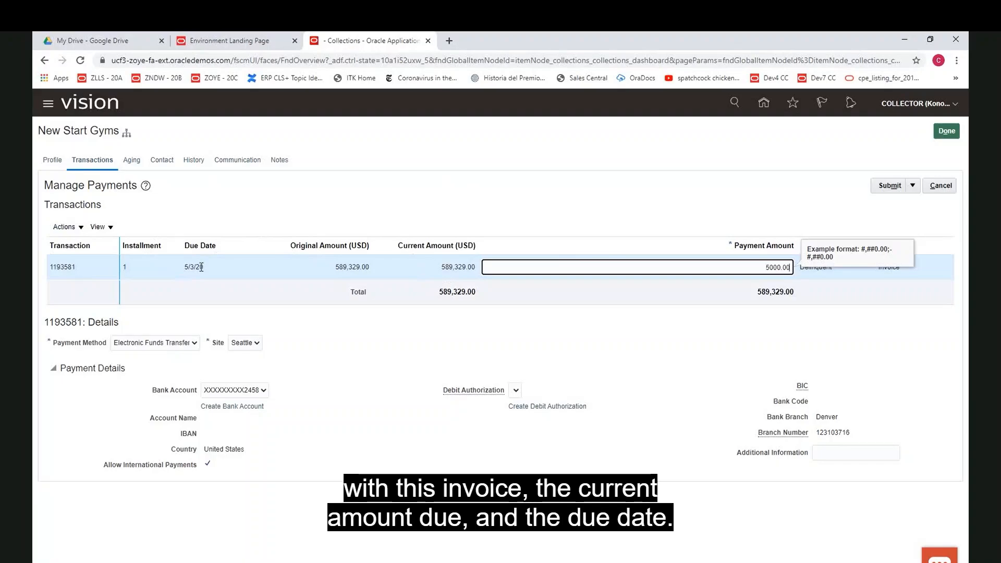
left_click(890, 186)
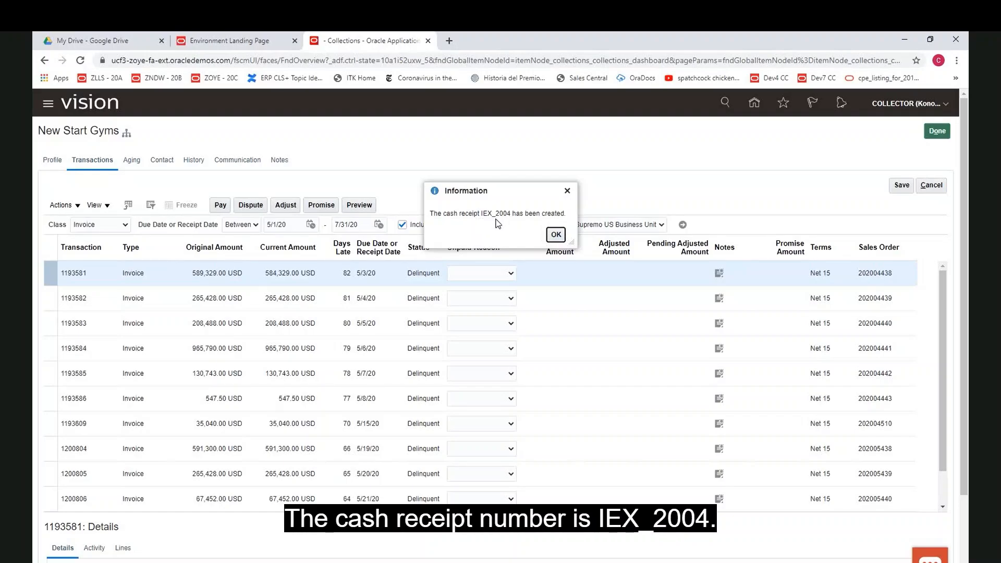
left_click(557, 235)
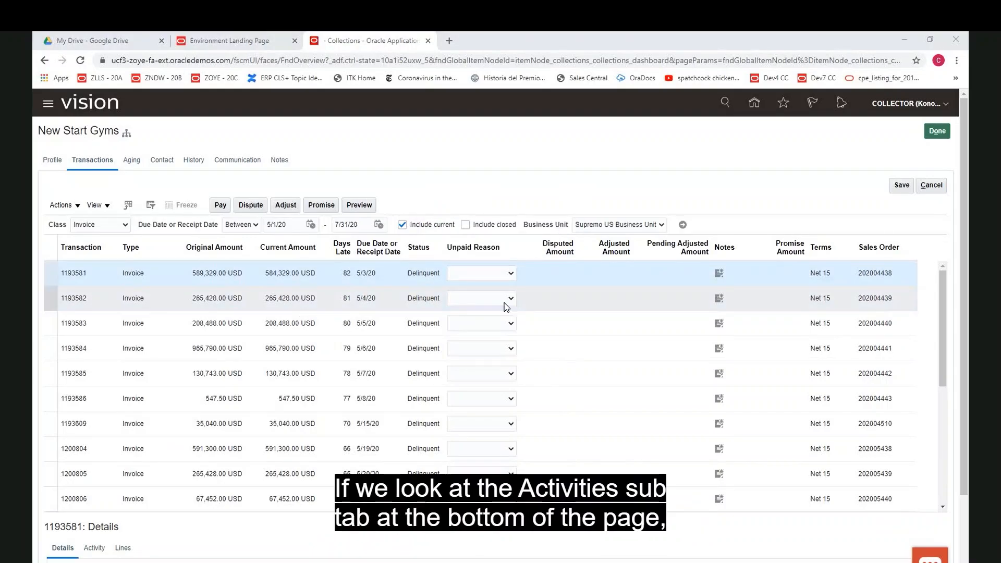
- Review the first invoice's activity details for the receipt, and check its current amount in the transaction list
scroll(112, 510, "down", 3)
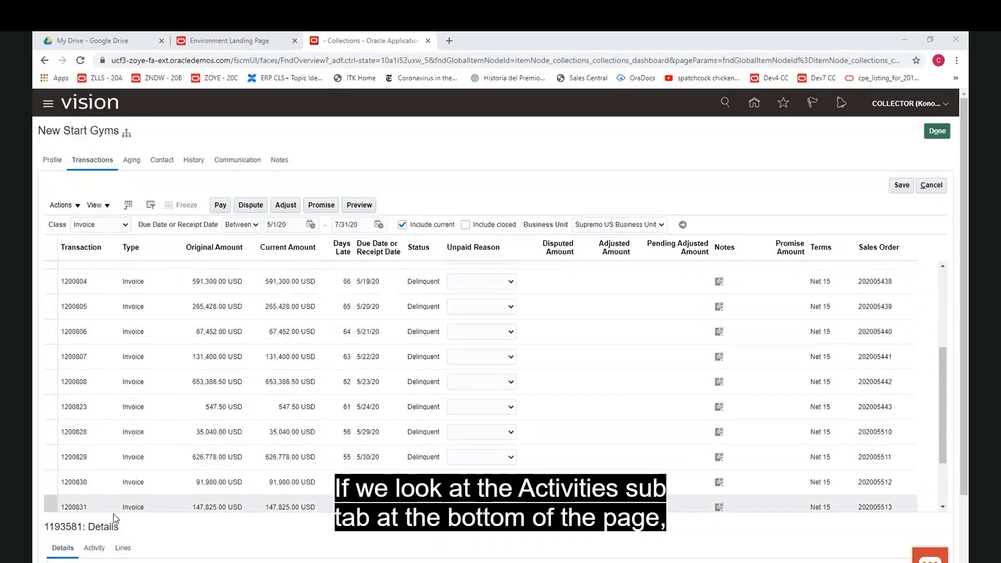
scroll(113, 514, "down", 2)
left_click(94, 438)
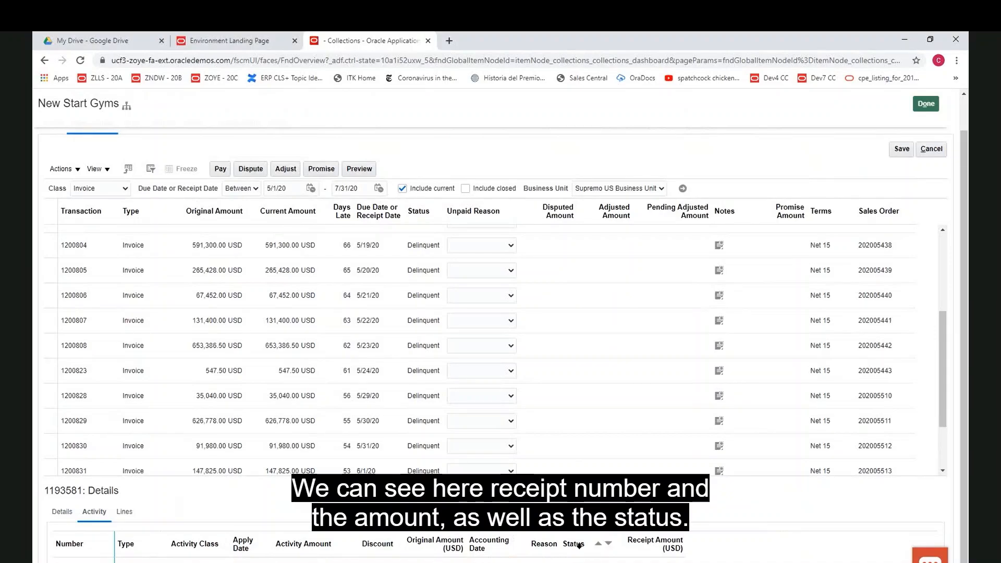
scroll(400, 359, "up", 5)
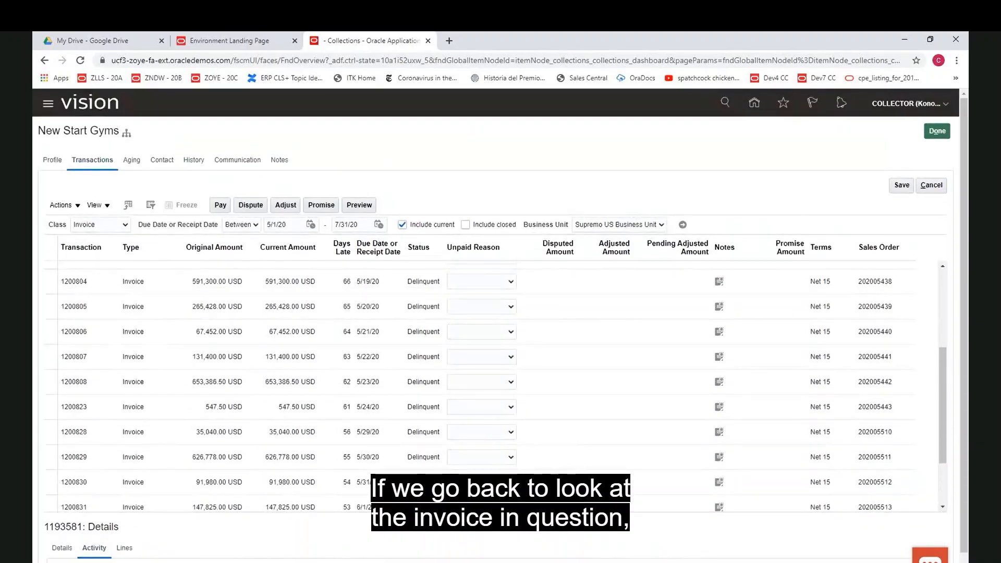
scroll(345, 339, "up", 2)
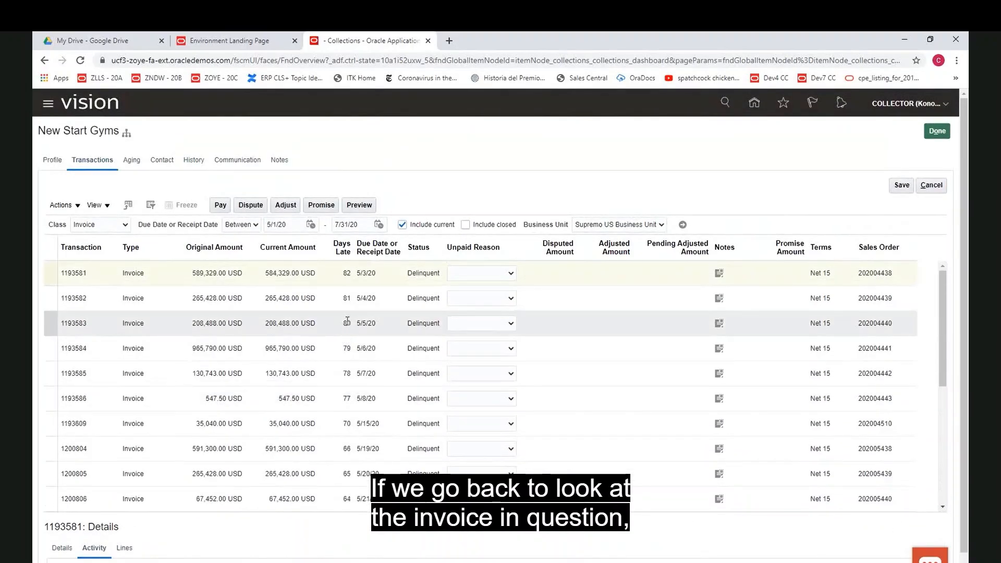
left_click(280, 271)
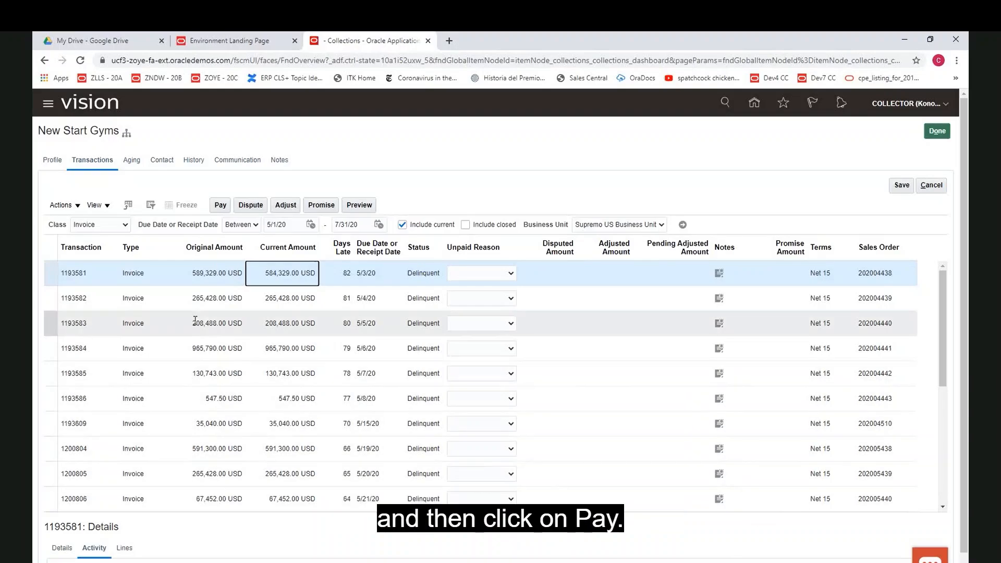
- Select the second through fourth listed invoices together and start a payment for them
left_click(152, 302)
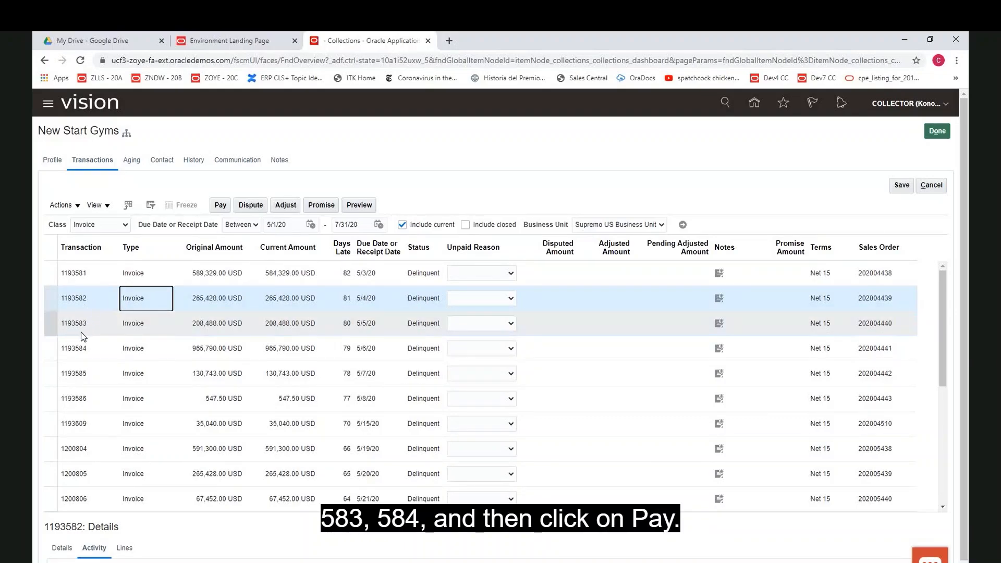
left_click(95, 352, "shift")
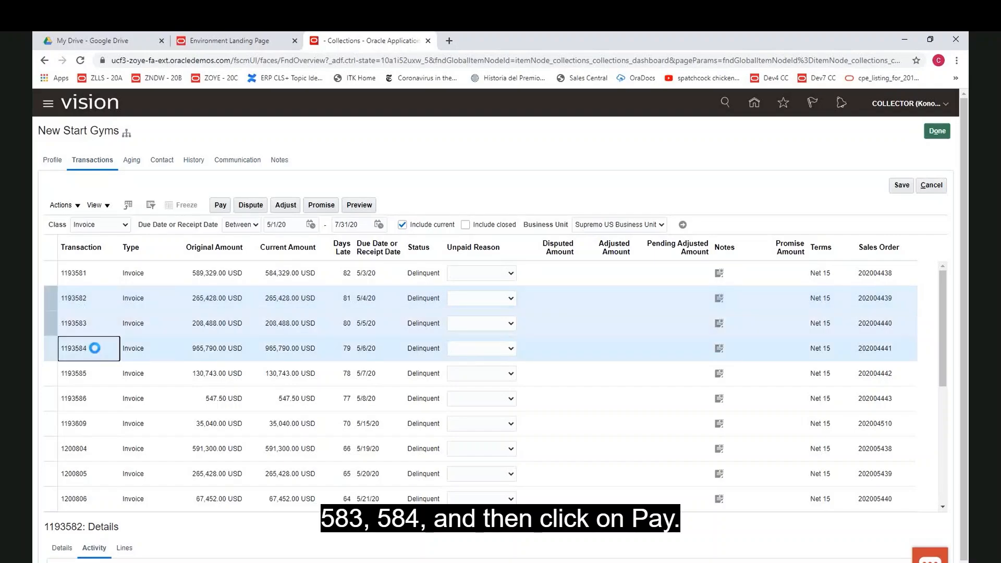
left_click(222, 206)
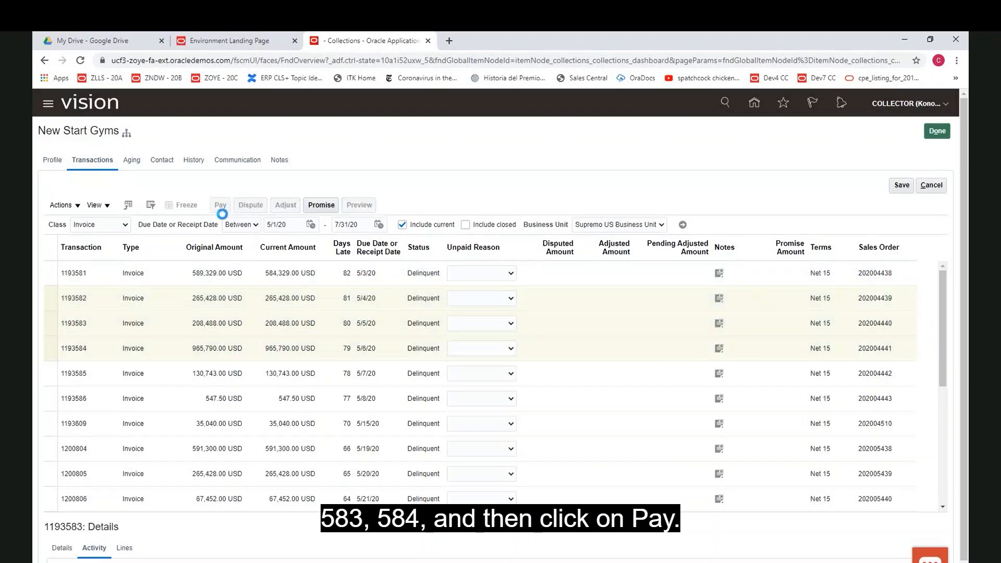